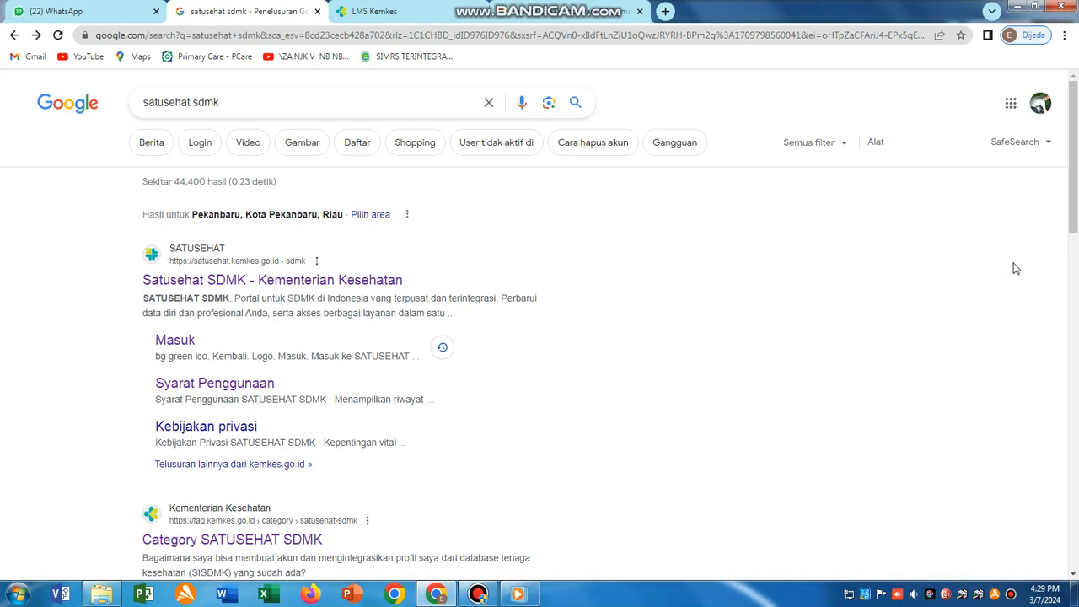
Step: Enter the Plataran Sehat learning site through the Satusehat SDMK portal and view the account menu's options
left_click(175, 340)
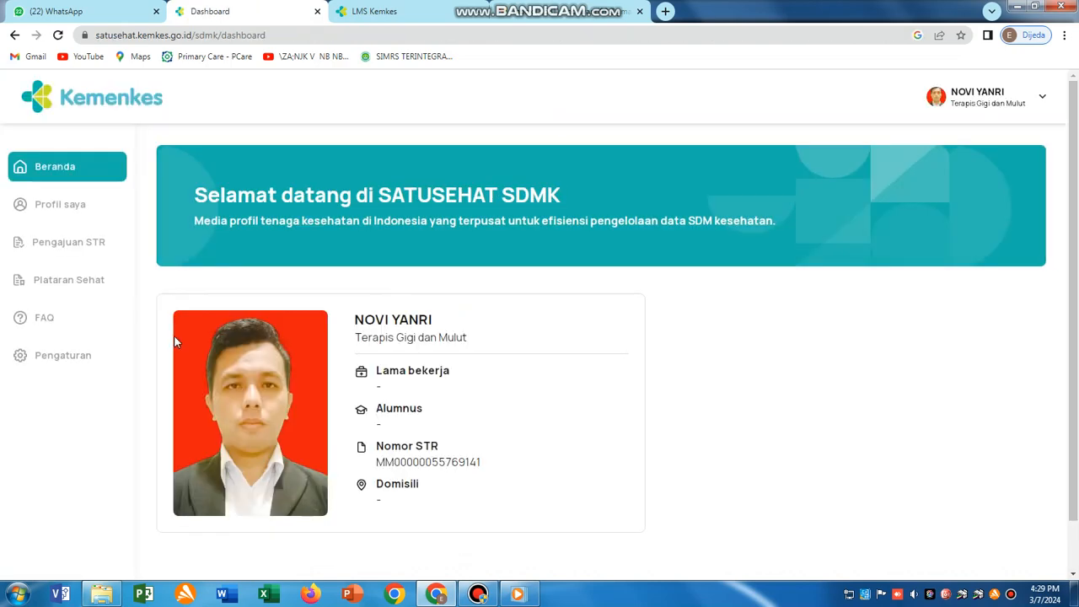
left_click(78, 282)
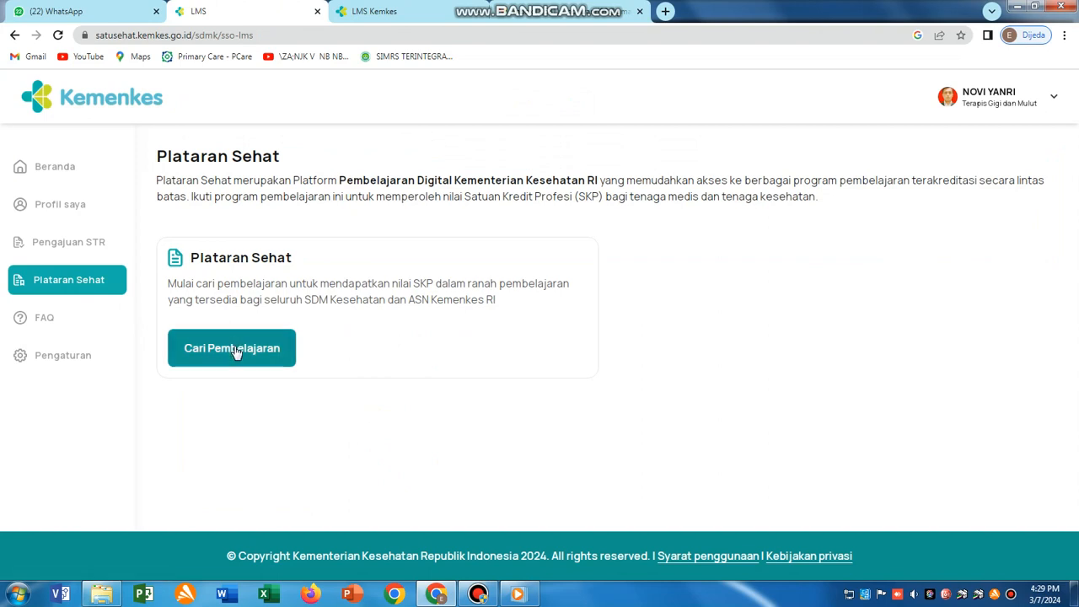
left_click(232, 349)
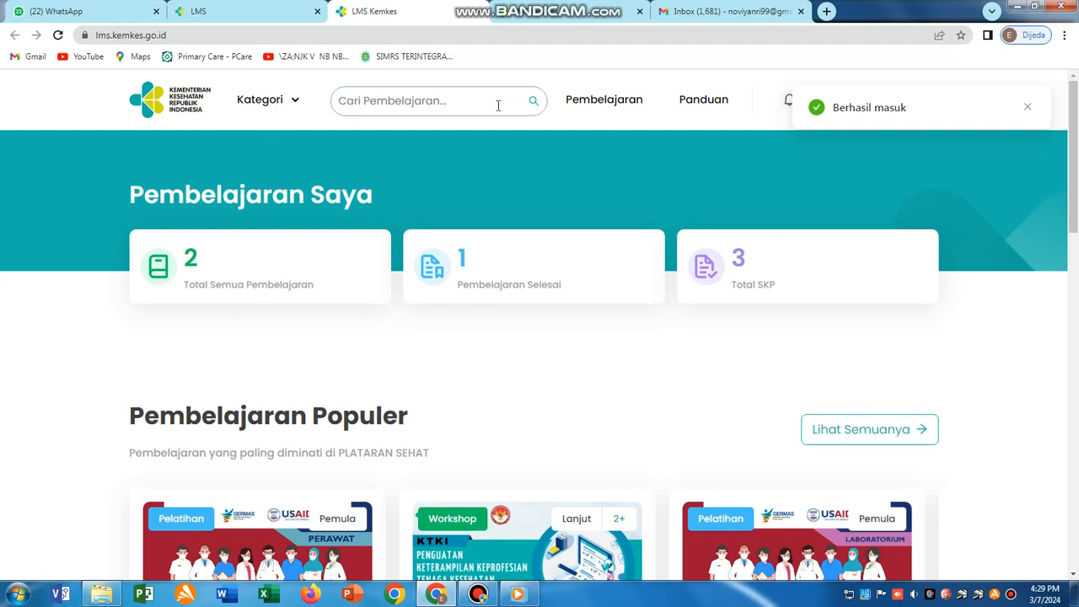
left_click(875, 110)
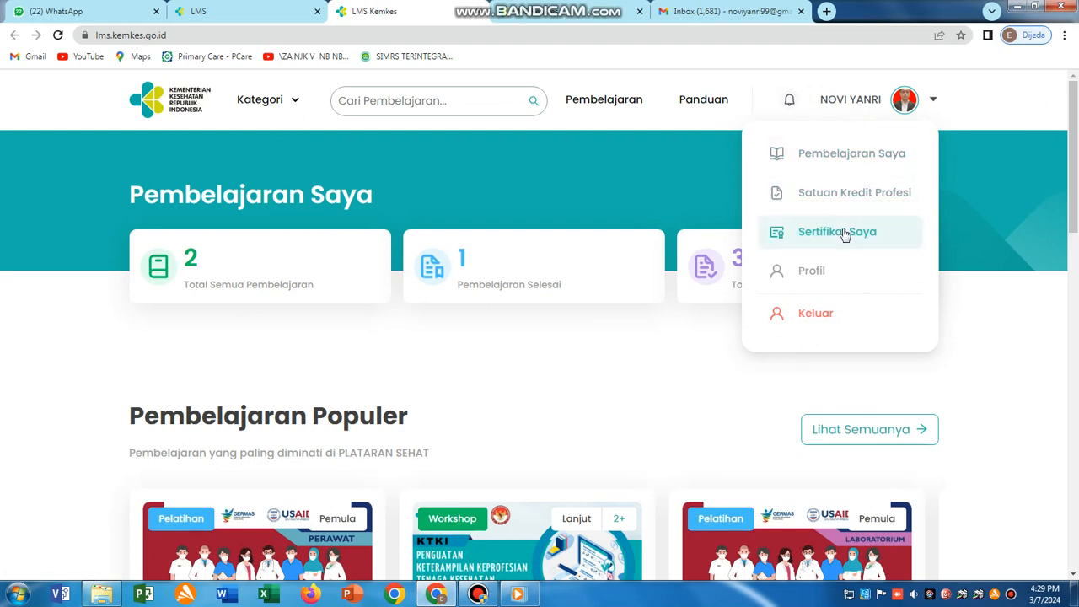
left_click(616, 197)
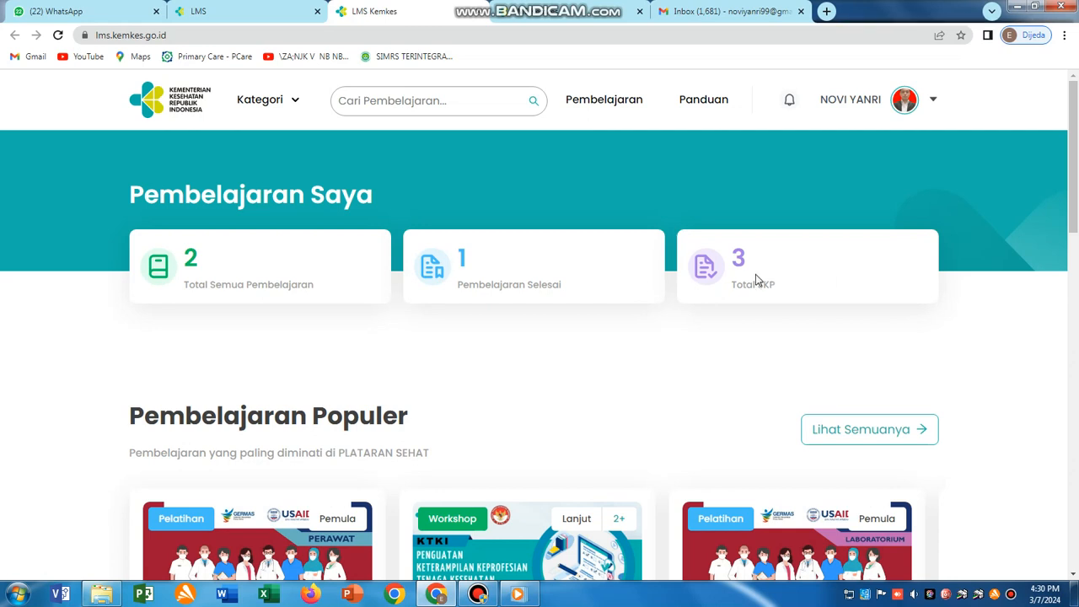
Step: Open the list of all courses and browse the available trainings, workshops, seminars and webinars
left_click(613, 103)
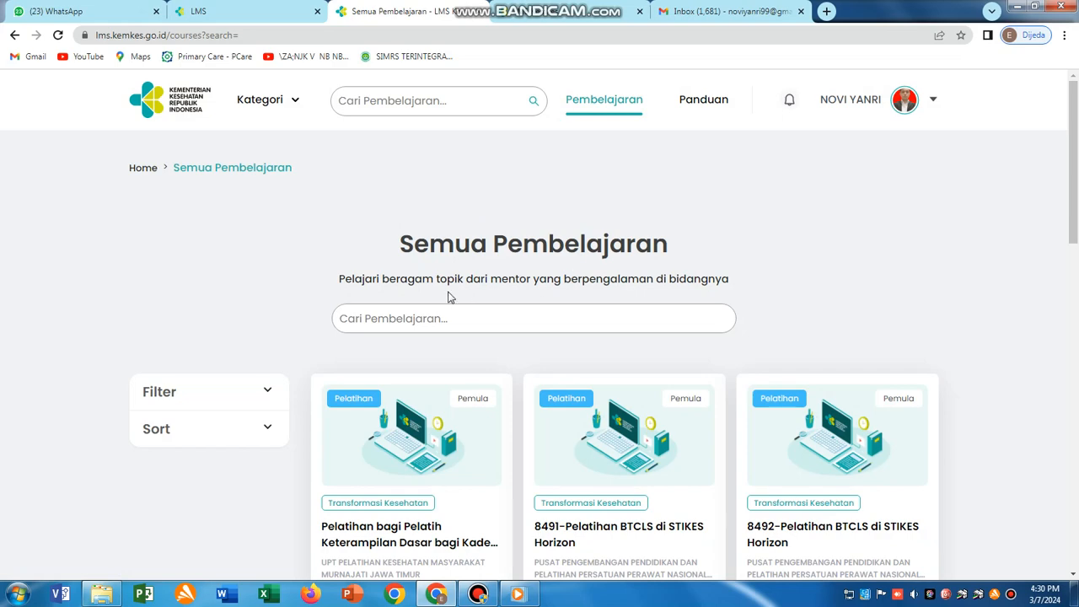
scroll(446, 307, "down", 1)
scroll(446, 307, "down", 3)
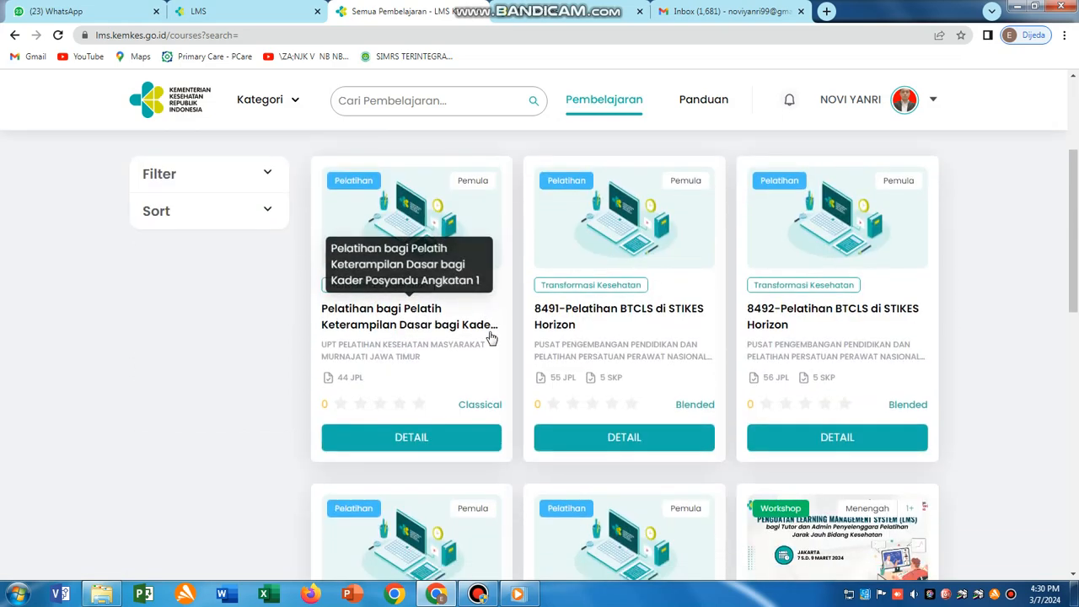
scroll(631, 475, "down", 4)
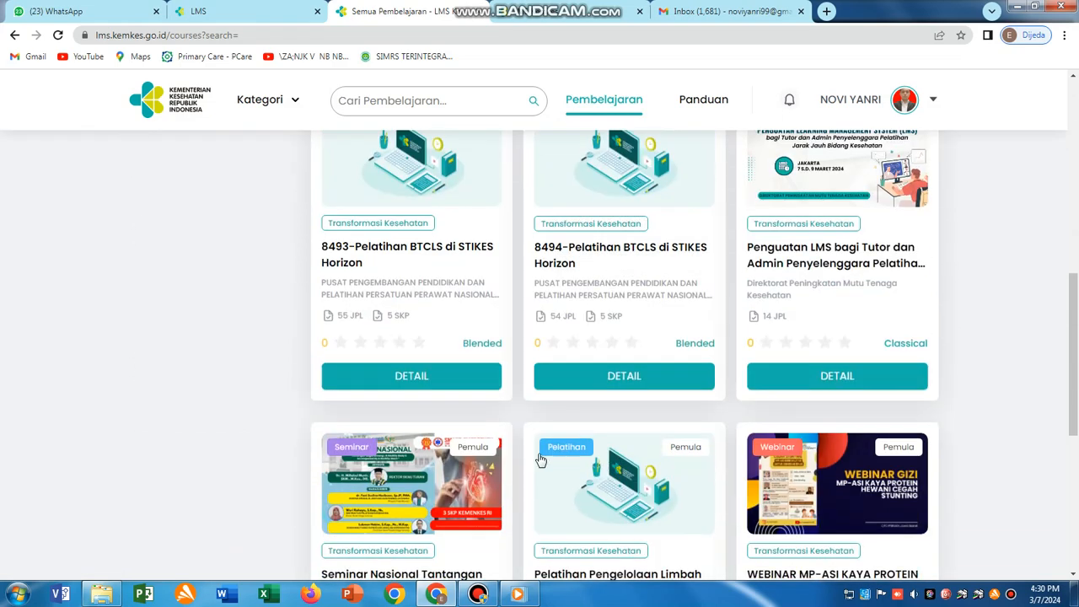
scroll(632, 436, "down", 2)
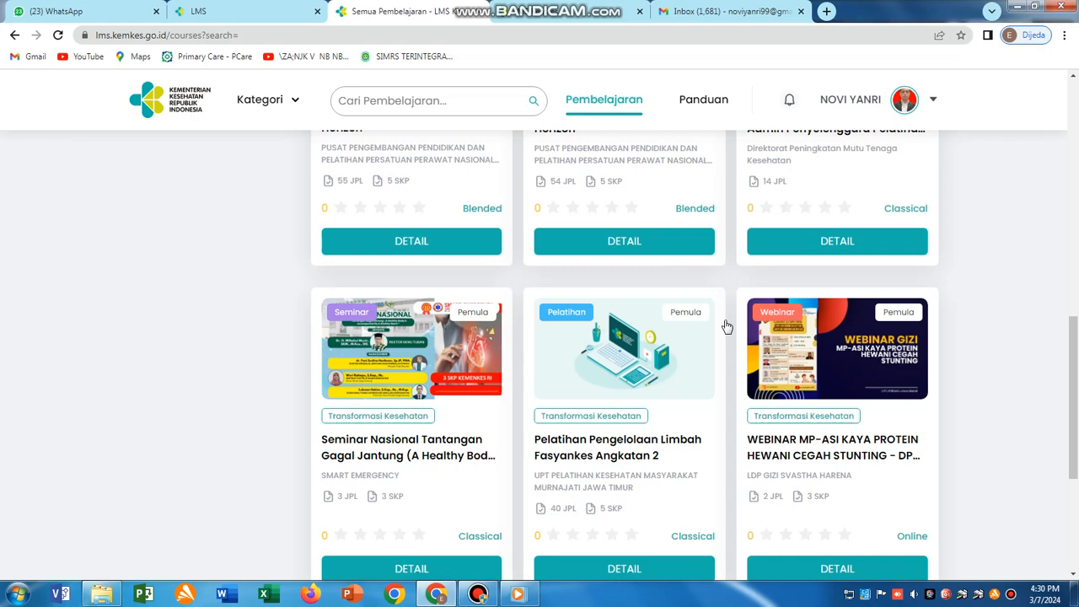
scroll(674, 363, "up", 6)
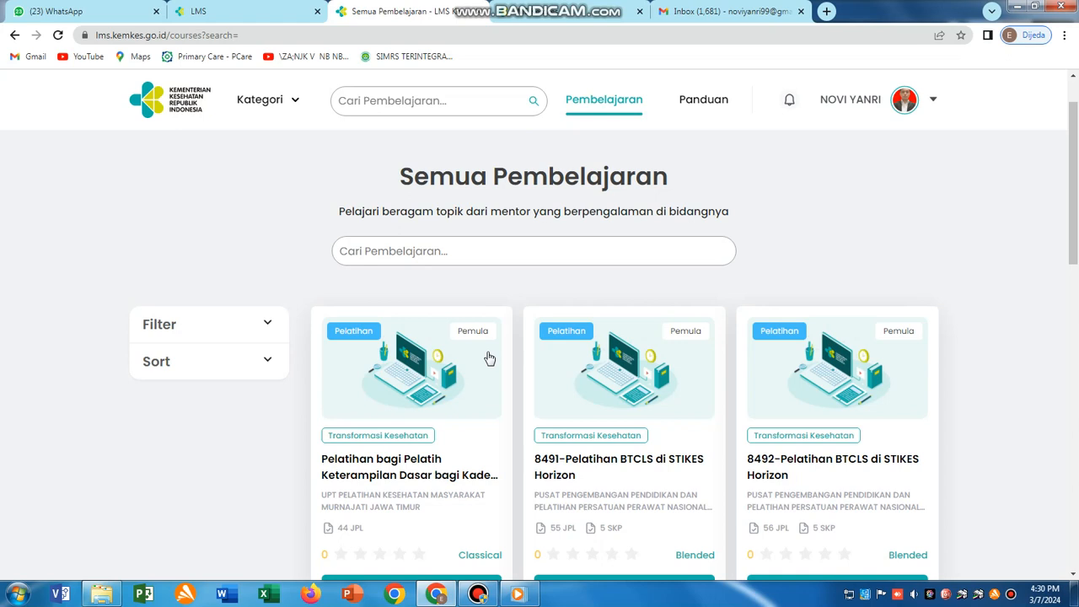
Step: Filter the course list by the Webinar learning program
left_click(247, 332)
scroll(246, 335, "down", 2)
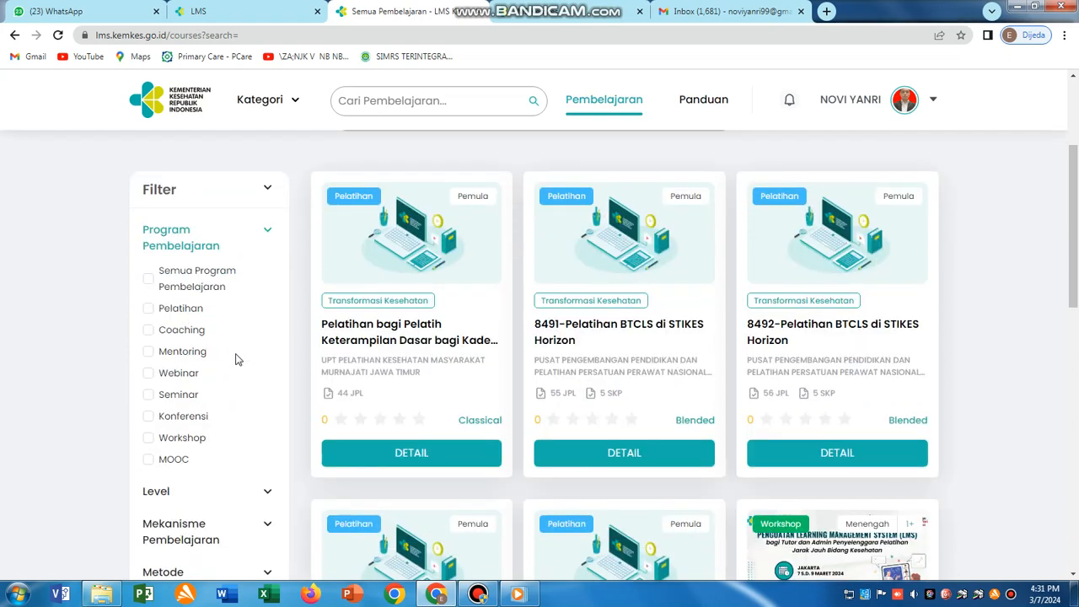
left_click(149, 373)
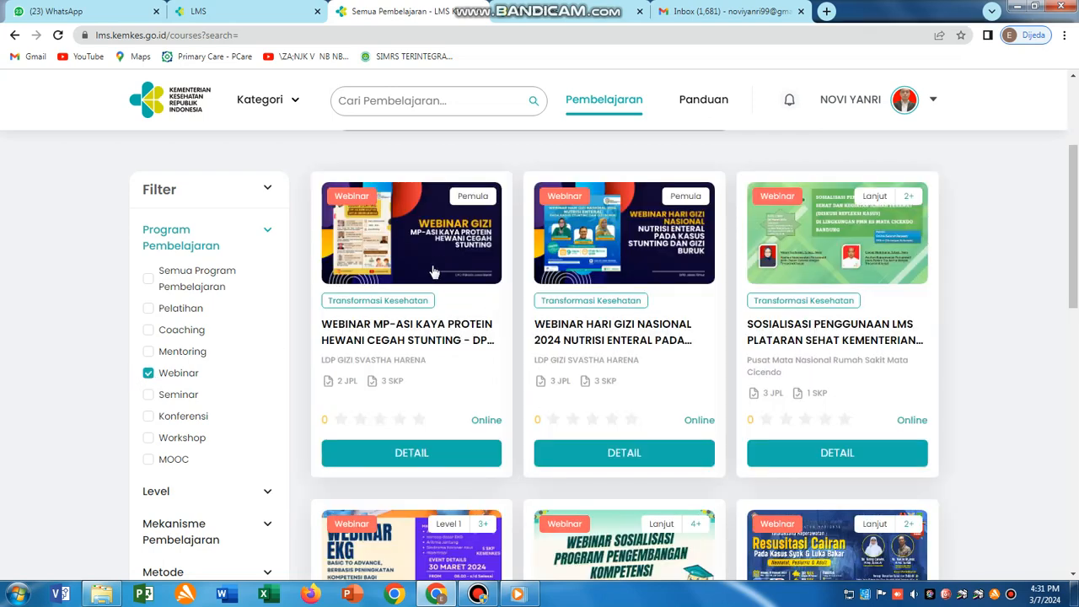
Step: Browse the webinars and open the details of "Tatalaksana Keperawatan Resusitasi Cairan pada Kasus Syok dan Luka Bakar"
scroll(677, 470, "down", 3)
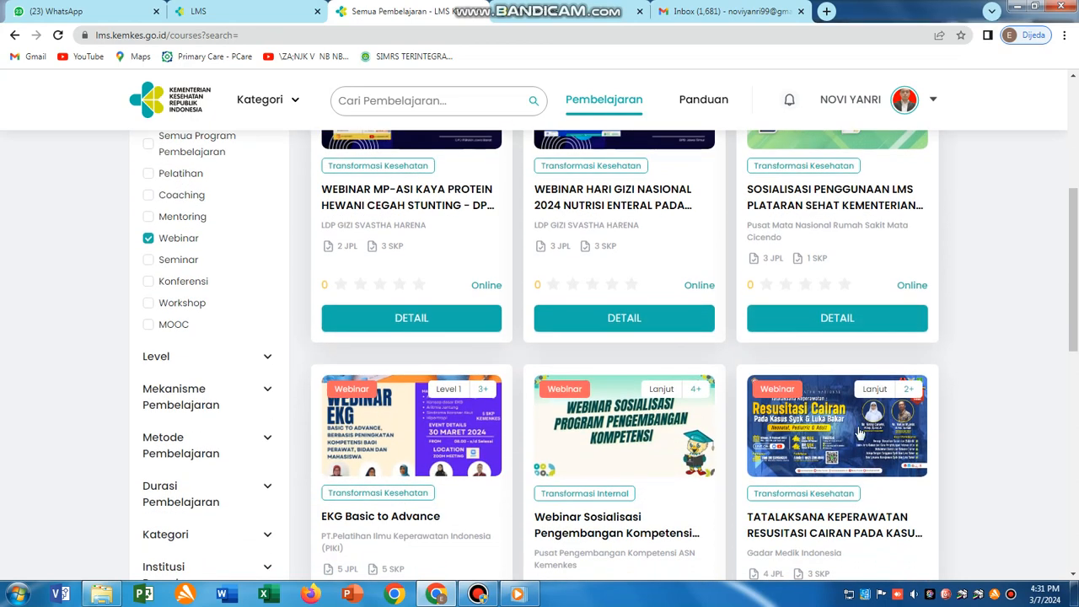
scroll(810, 435, "up", 3)
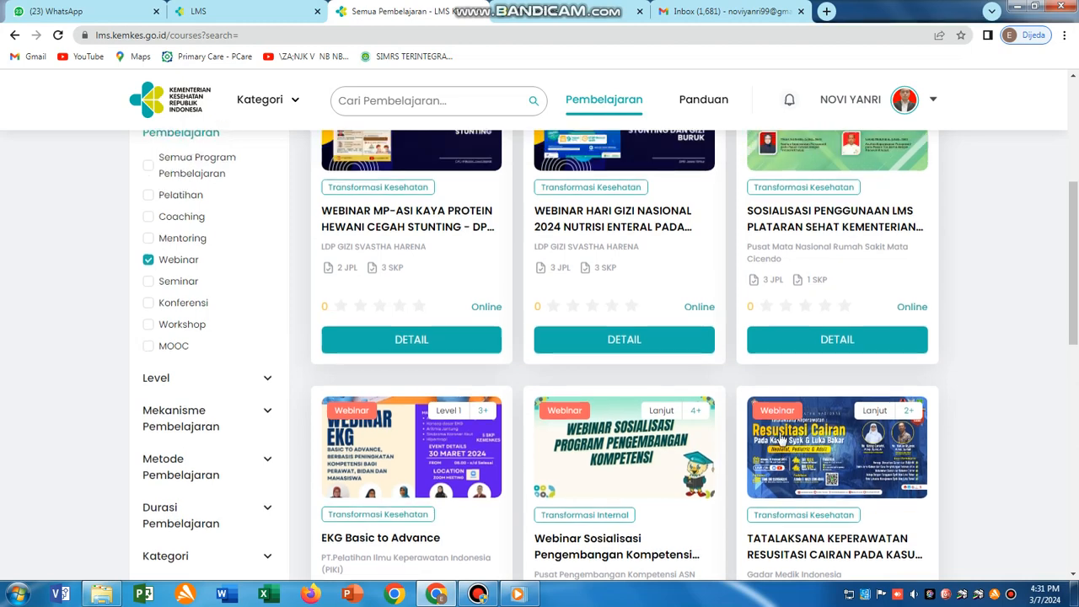
scroll(487, 433, "down", 3)
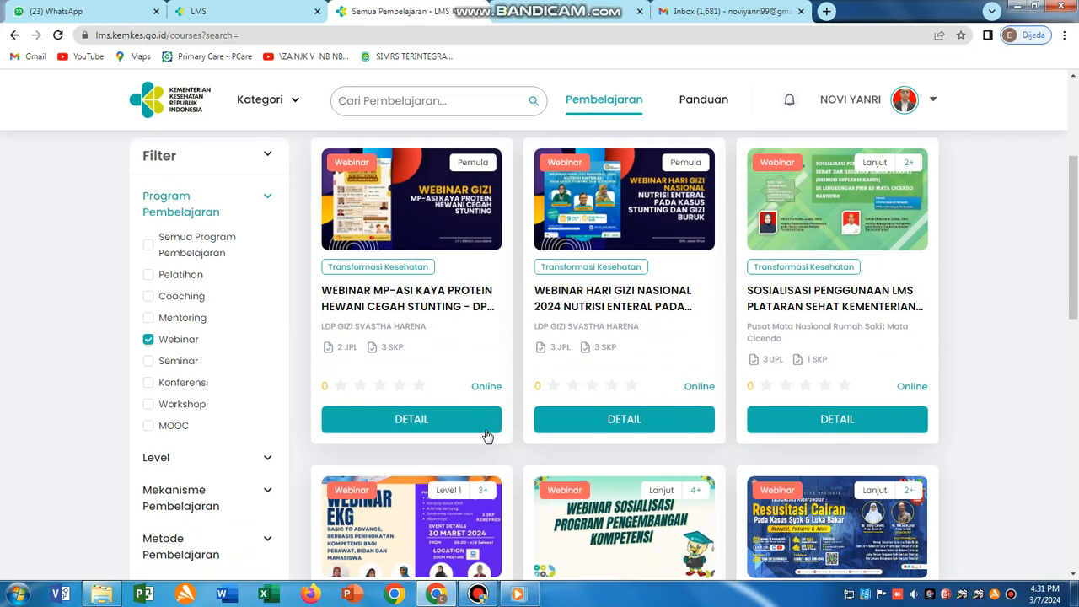
scroll(488, 441, "down", 1)
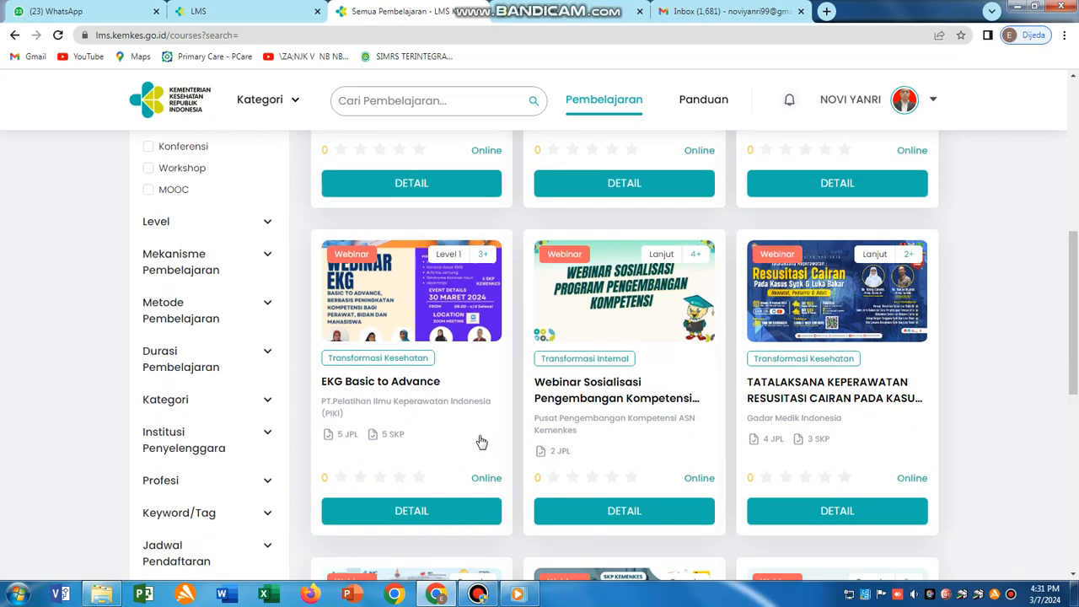
scroll(753, 381, "down", 1)
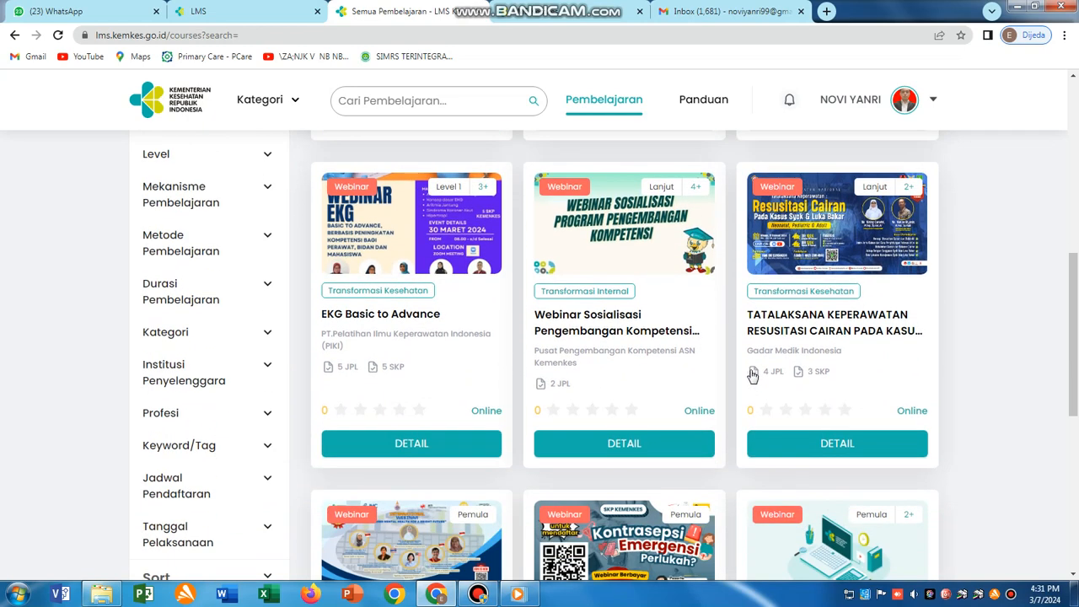
left_click(824, 448)
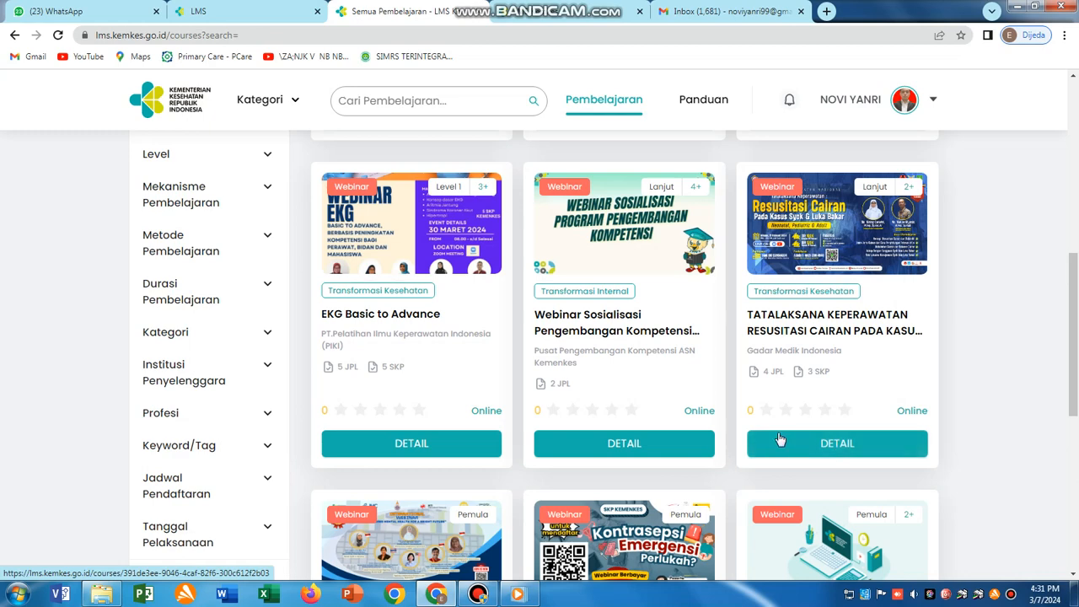
left_click(824, 448)
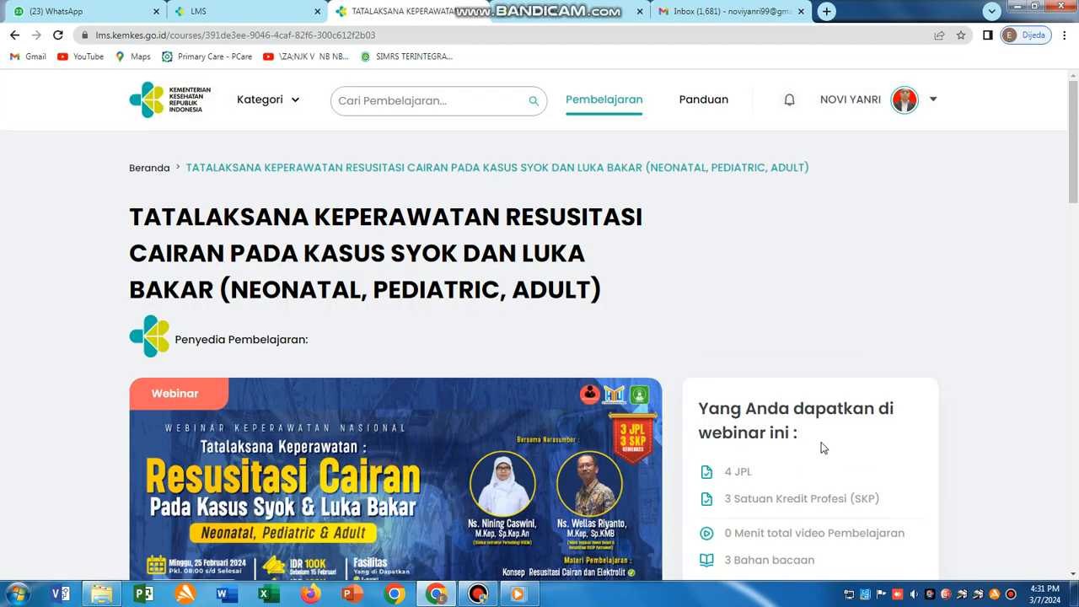
Step: Review the webinar's benefits, registration period, target participants, objectives, competencies, schedule and content
scroll(801, 430, "down", 3)
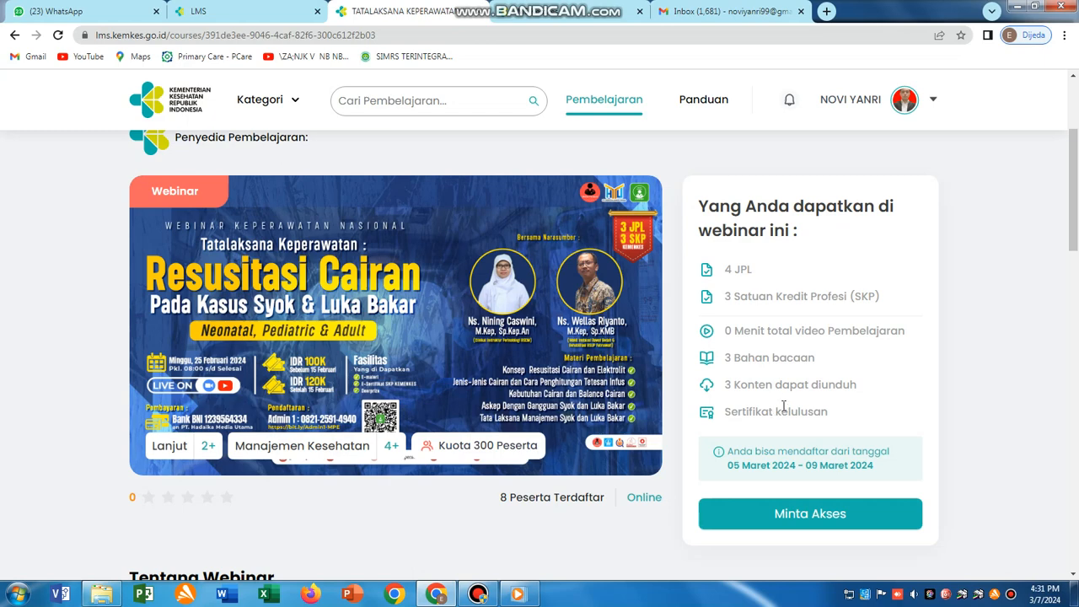
scroll(773, 411, "down", 1)
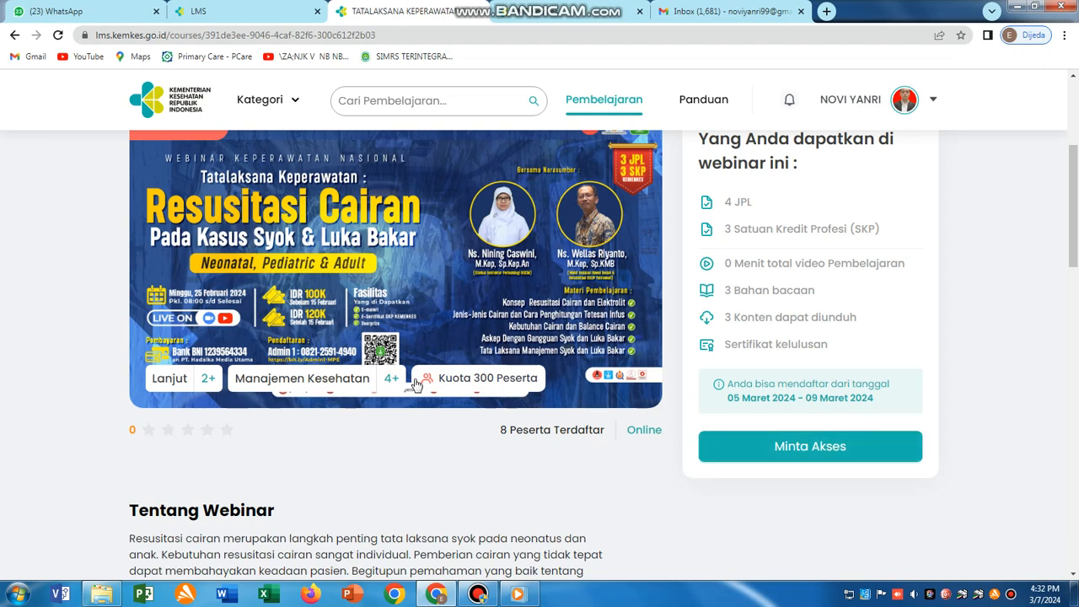
scroll(354, 344, "down", 2)
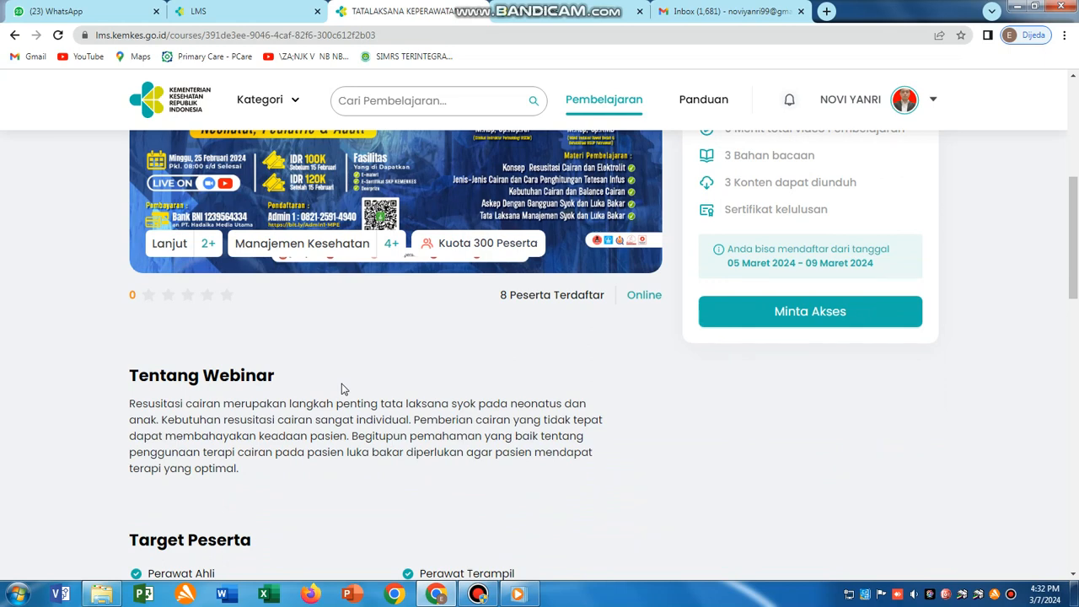
scroll(341, 377, "up", 1)
scroll(336, 386, "down", 3)
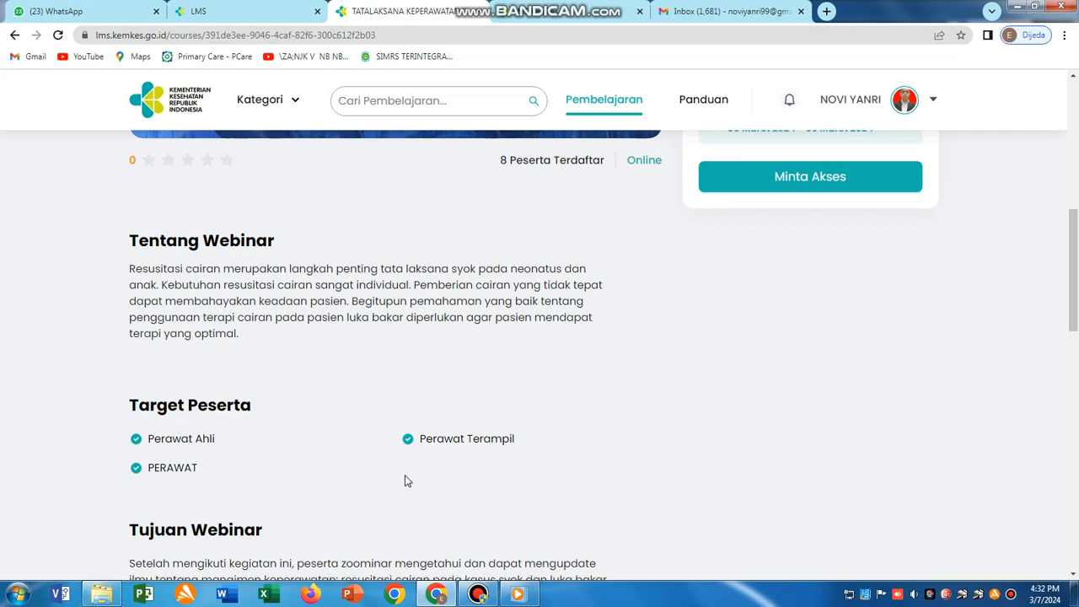
scroll(435, 413, "down", 2)
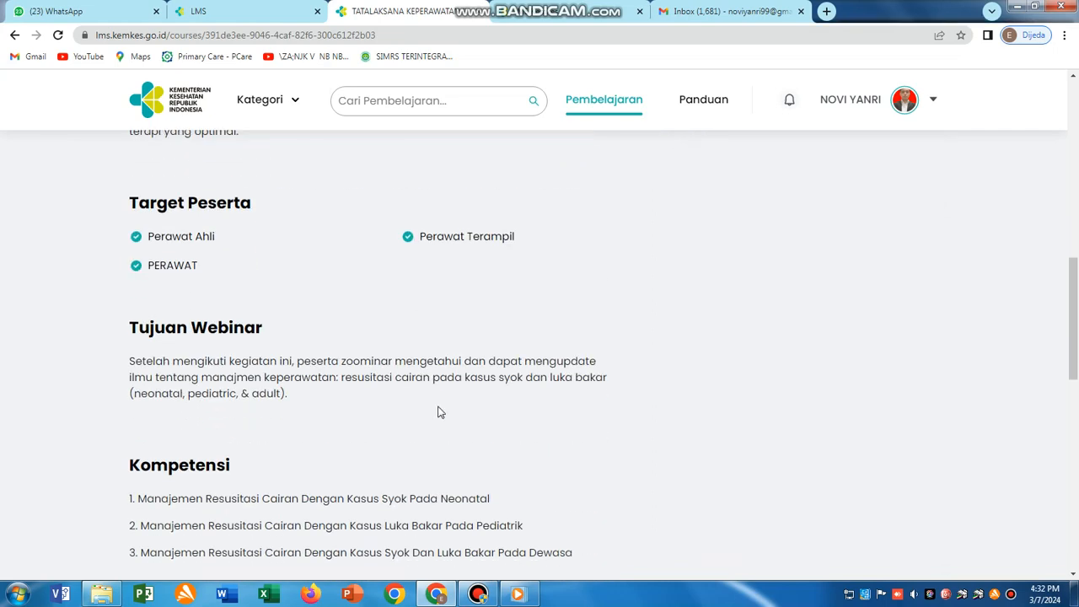
scroll(437, 410, "down", 2)
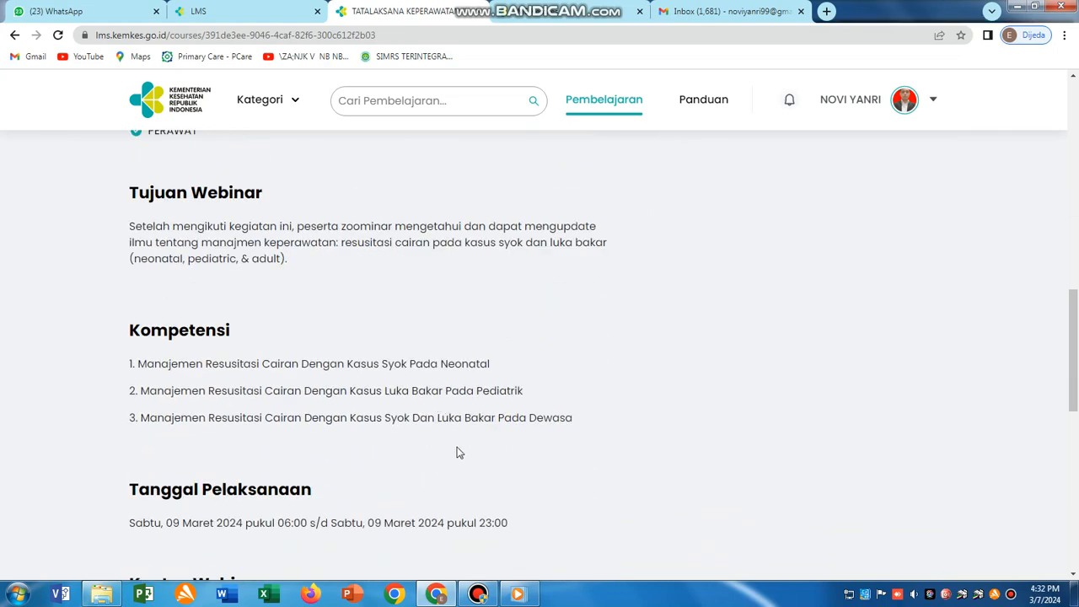
scroll(469, 449, "down", 5)
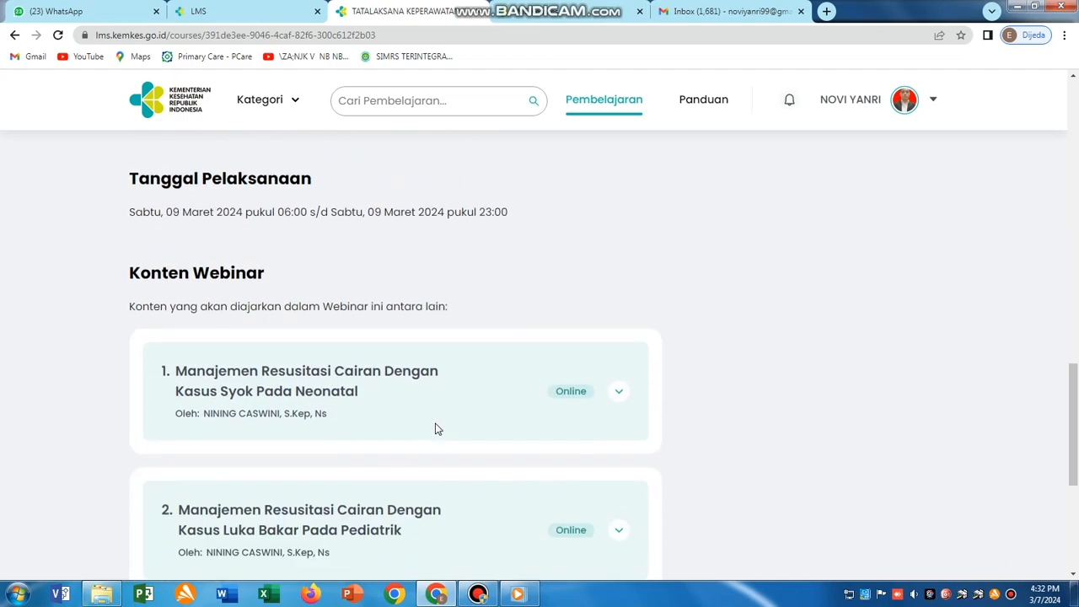
scroll(436, 430, "down", 3)
scroll(516, 447, "up", 10)
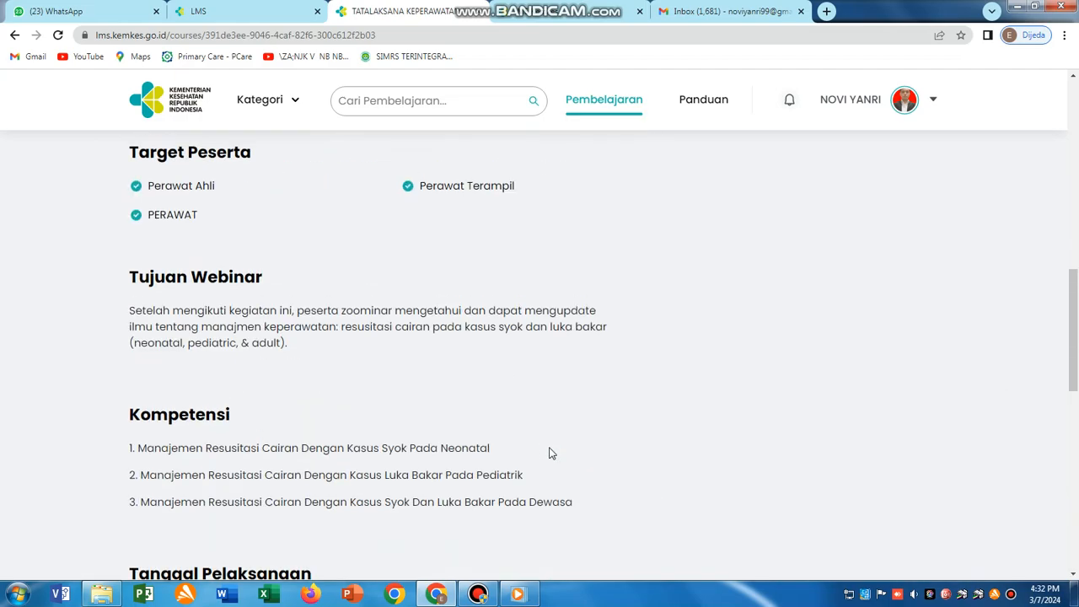
scroll(554, 456, "up", 4)
scroll(571, 441, "down", 2)
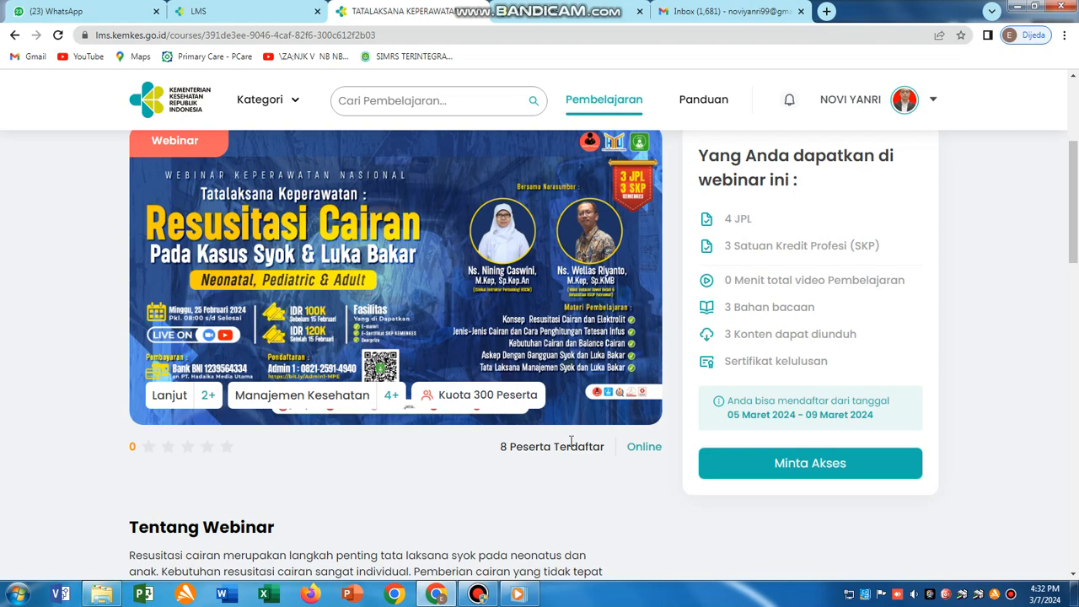
Step: Request access to the fluid resuscitation webinar, confirm the request, and view it under Minta Akses in Pembelajaran Saya
left_click(805, 470)
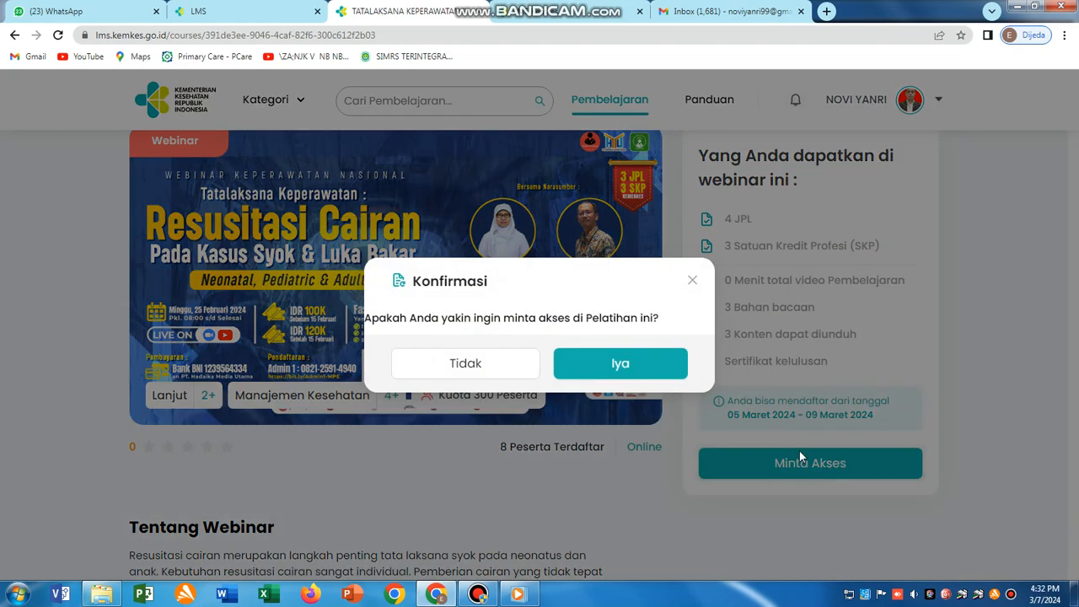
left_click(642, 377)
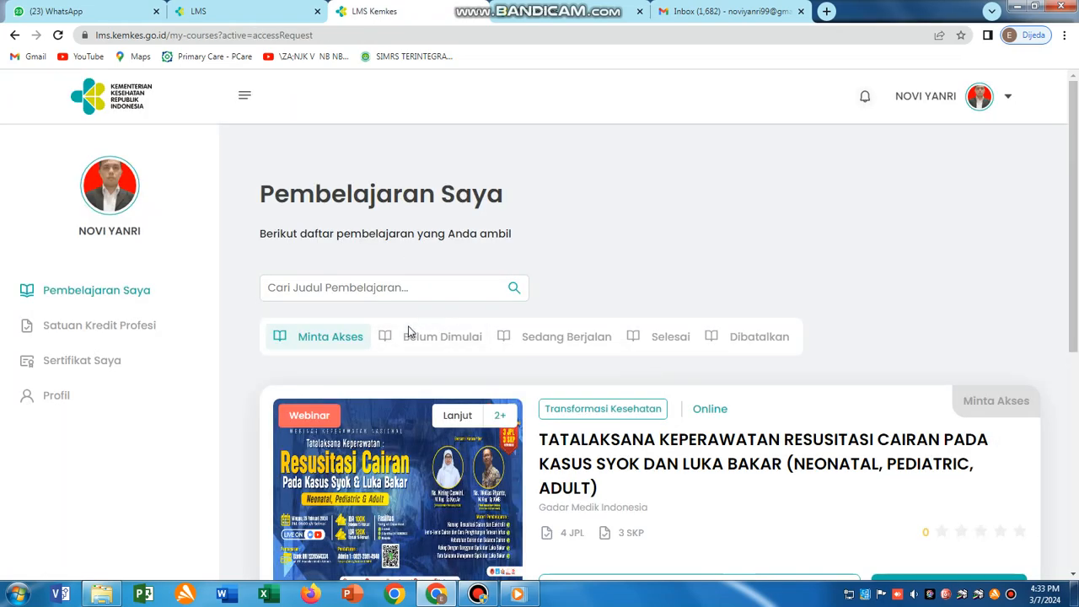
scroll(412, 331, "down", 1)
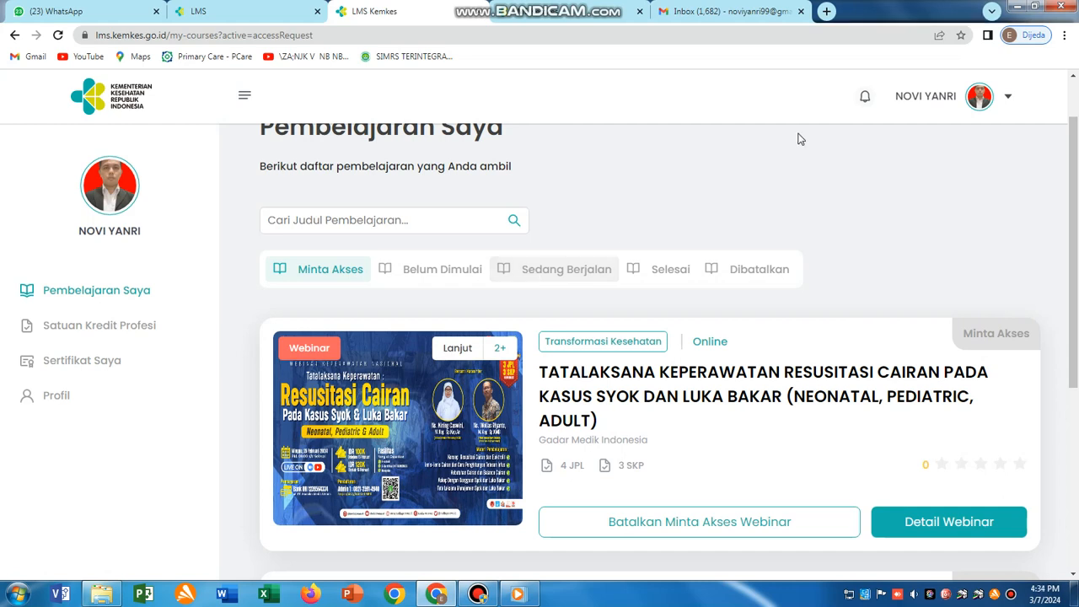
Step: Switch to Gmail and read the Kementerian Kesehatan email about the webinar access request
mouse_move(741, 16)
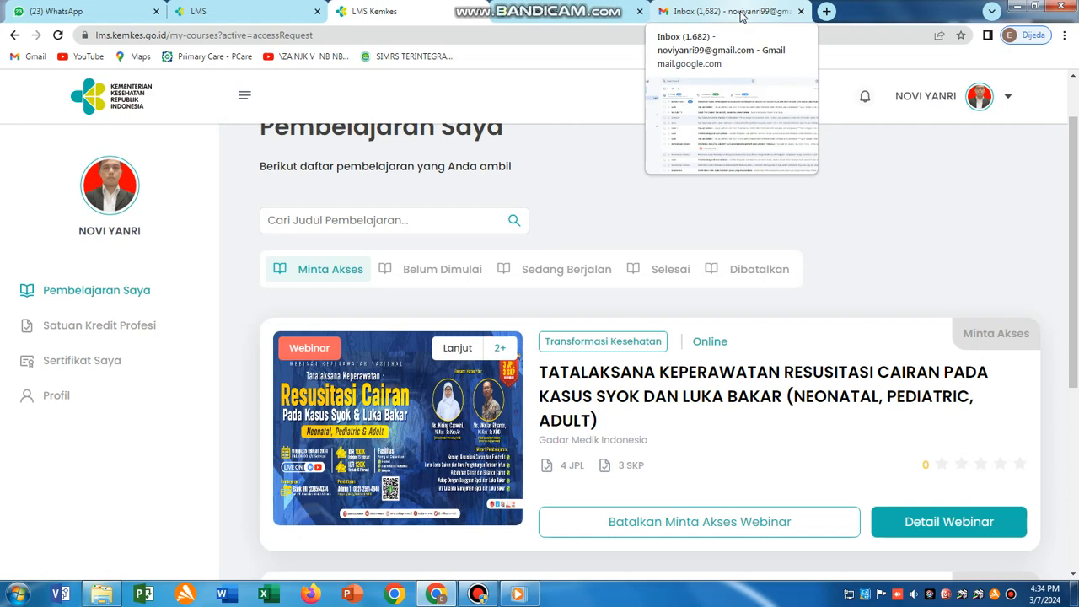
left_click(741, 16)
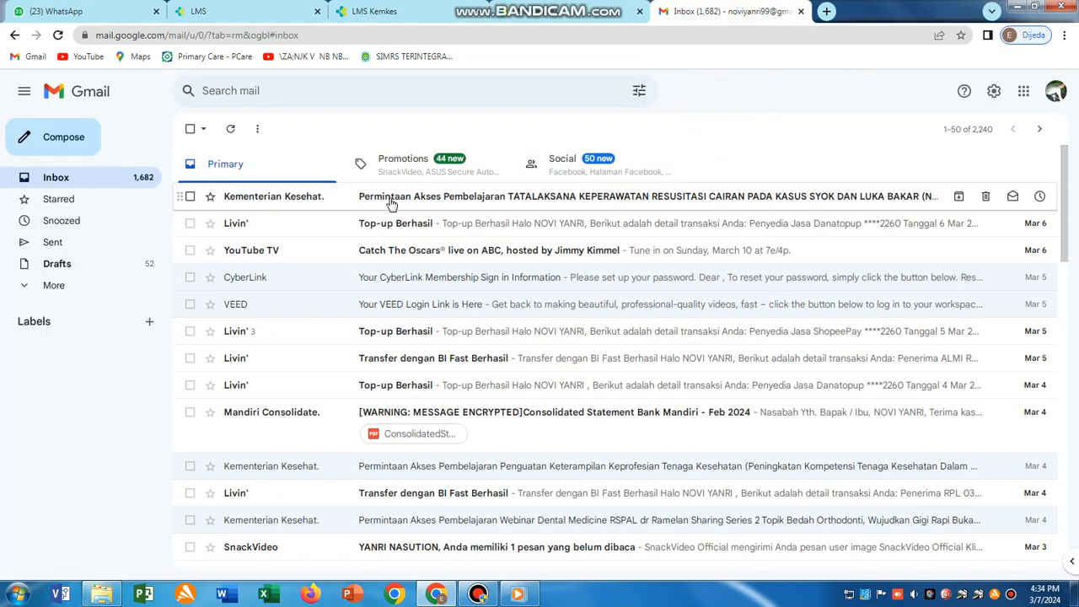
left_click(403, 201)
scroll(509, 360, "down", 3)
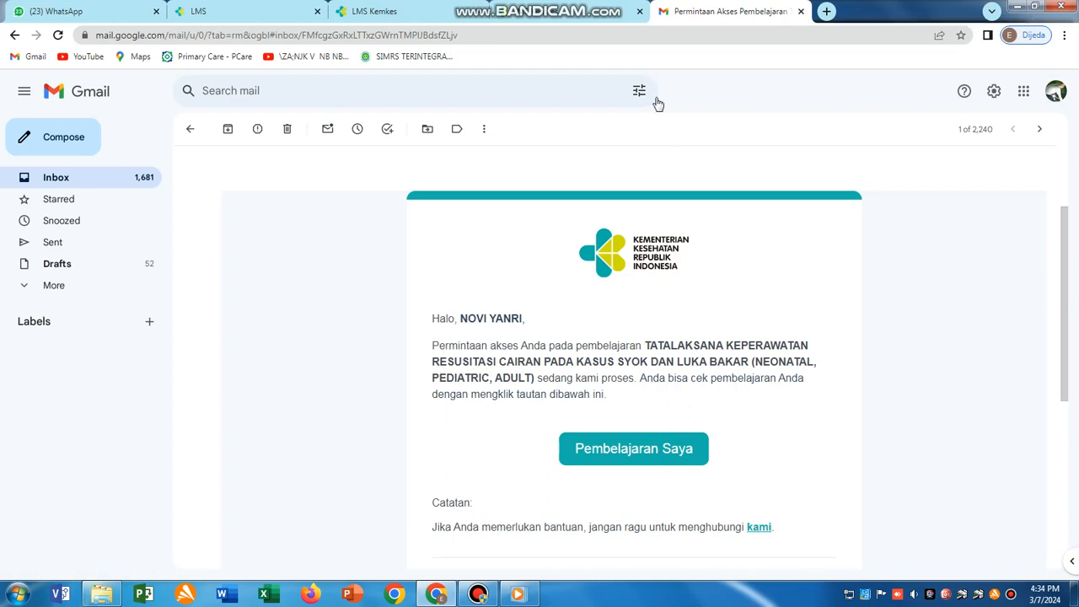
Step: Return to Pembelajaran Saya in LMS Kemkes and open the cancellation form for the fluid resuscitation webinar's access request
left_click(565, 14)
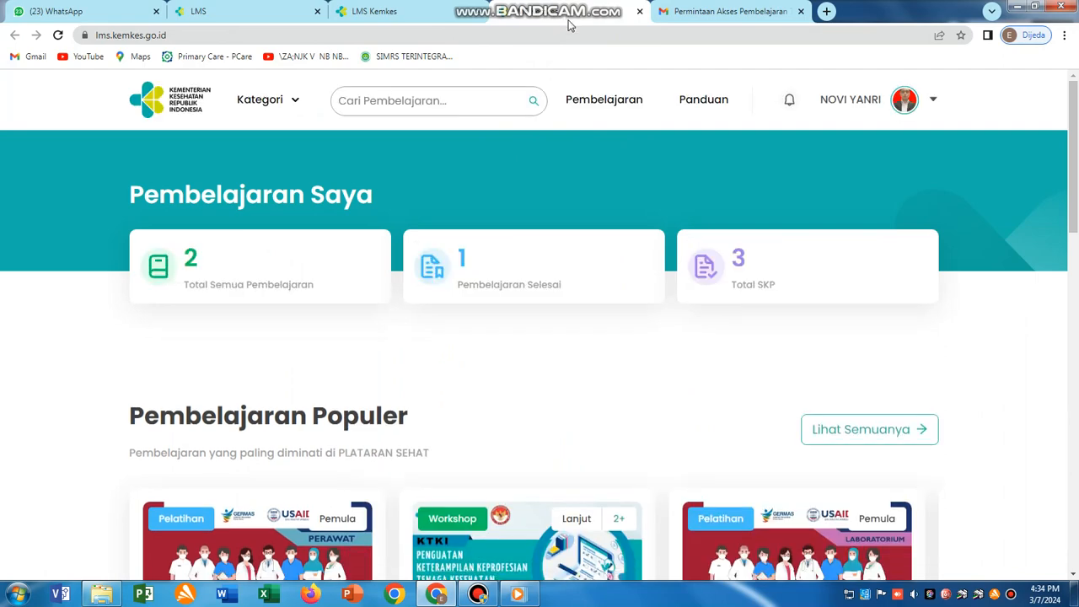
left_click(413, 12)
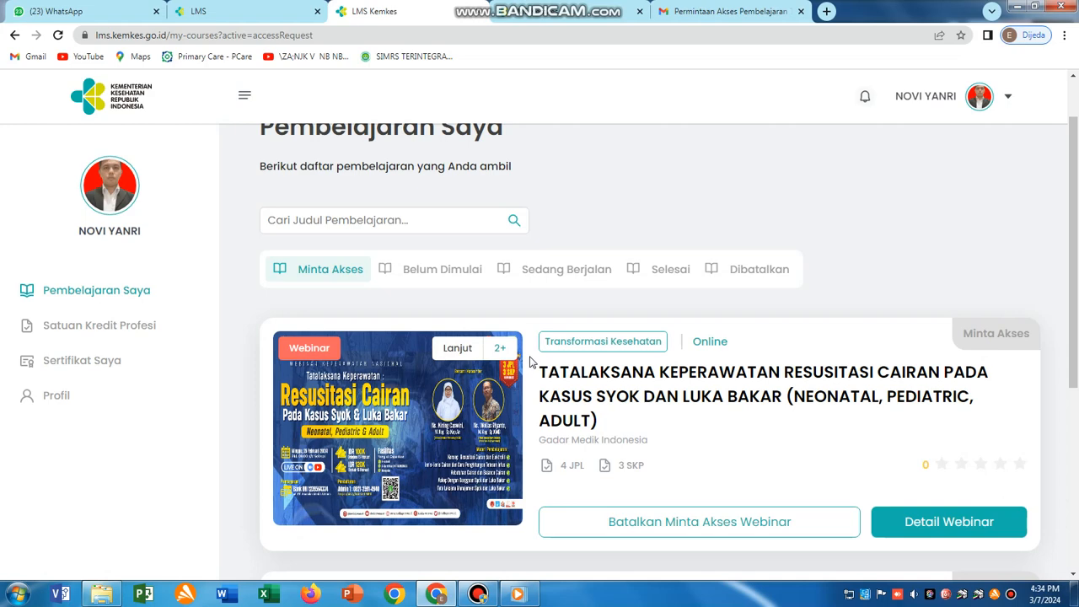
scroll(540, 354, "down", 2)
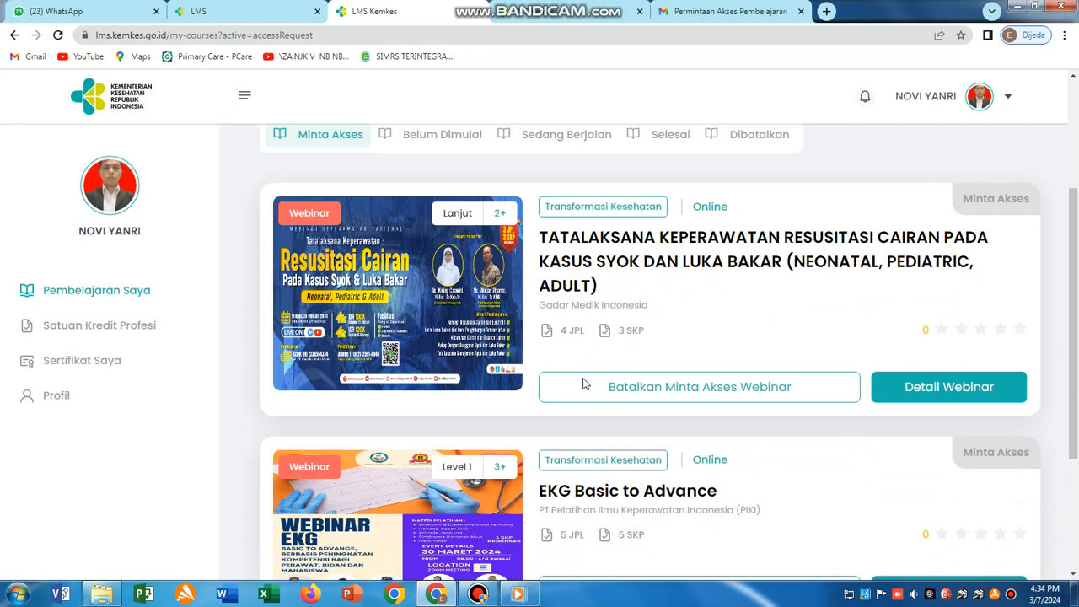
left_click(645, 388)
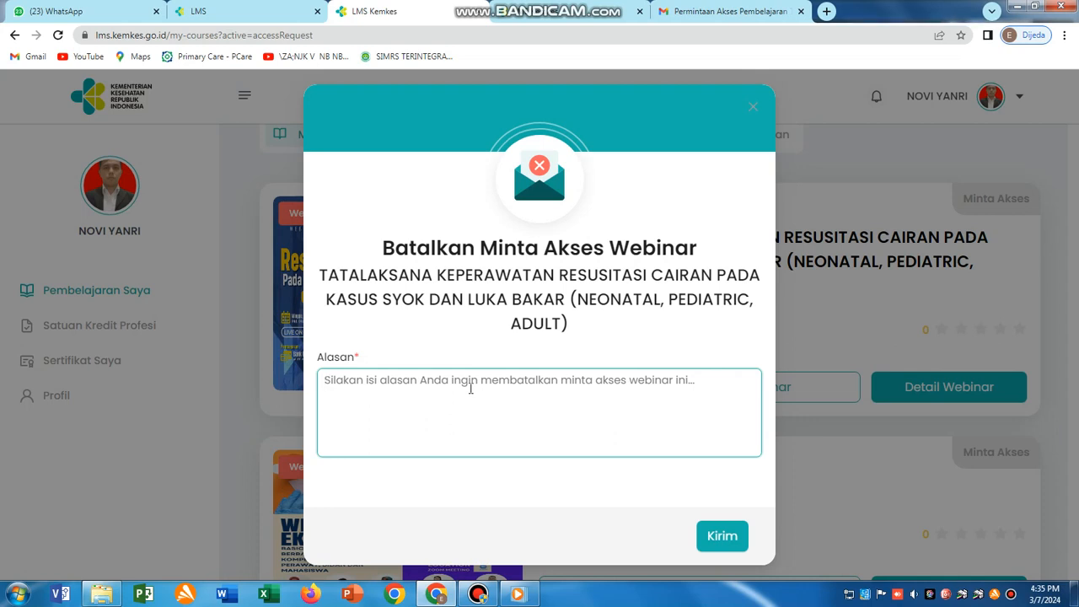
Step: Submit the cancellation with the reason "Profesi saya tidak masuk sebagai target peserta pada kegiatan ini"
type("Pr")
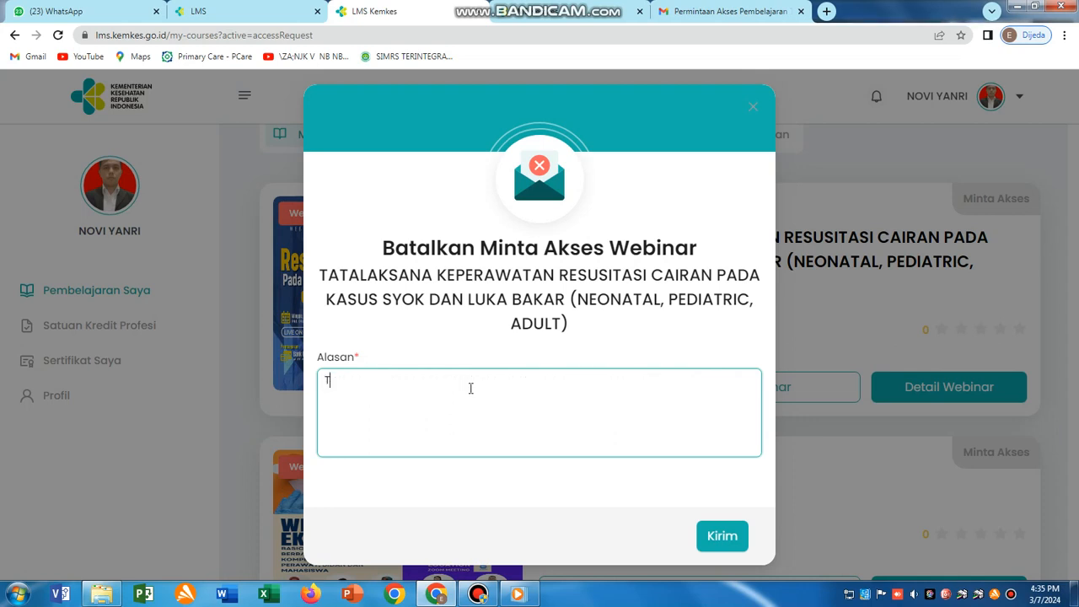
key("BackSpace")
key("BackSpace")
type("Profesi saya tidak masu")
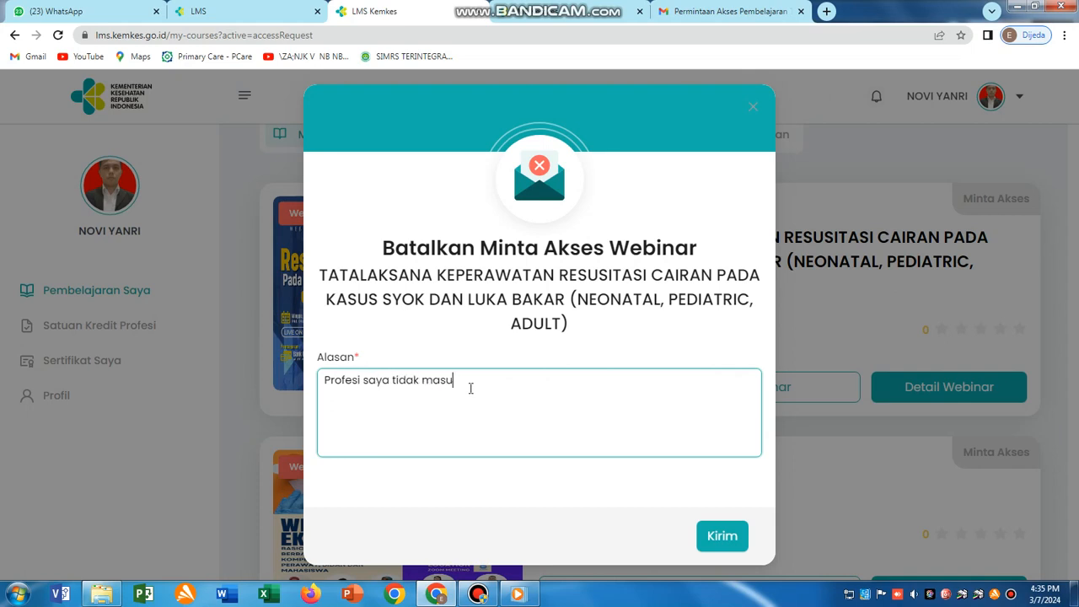
type("k sebagai target peserta pada kegiatan ini")
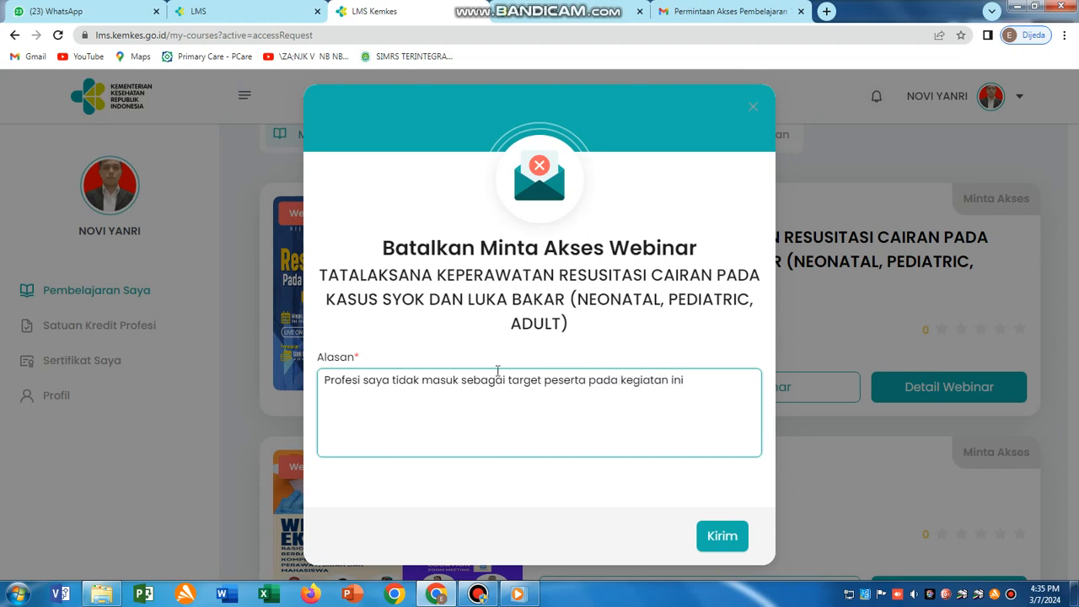
left_click(735, 537)
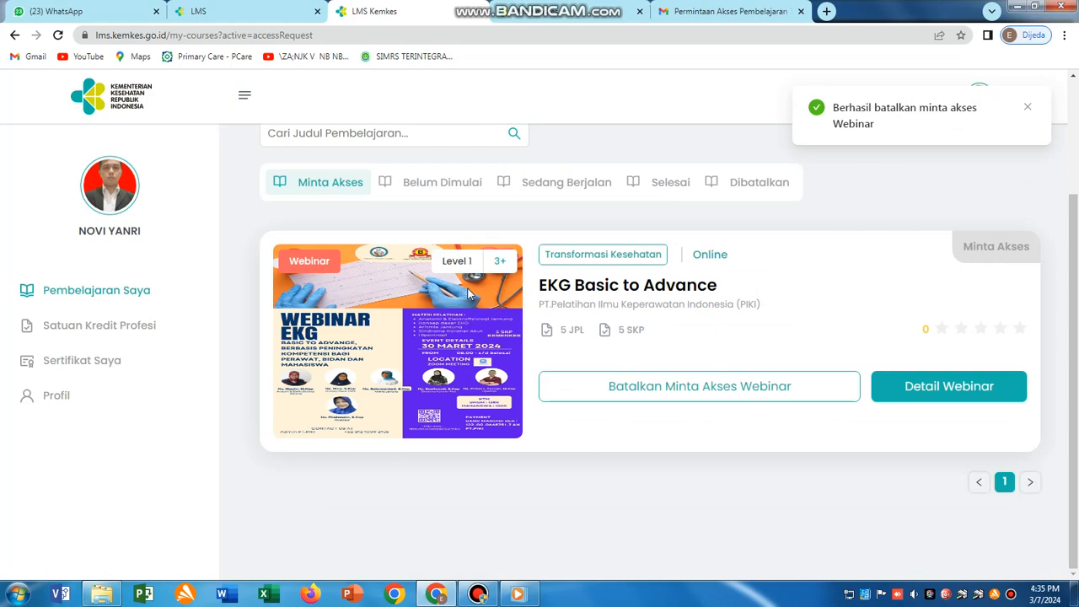
Step: Cancel the EKG Basic to Advance access request with the reason "Profesi saya tidak masuk menjadi target peserta pada kegiatan ini" and dismiss the Windows color scheme prompt
left_click(632, 387)
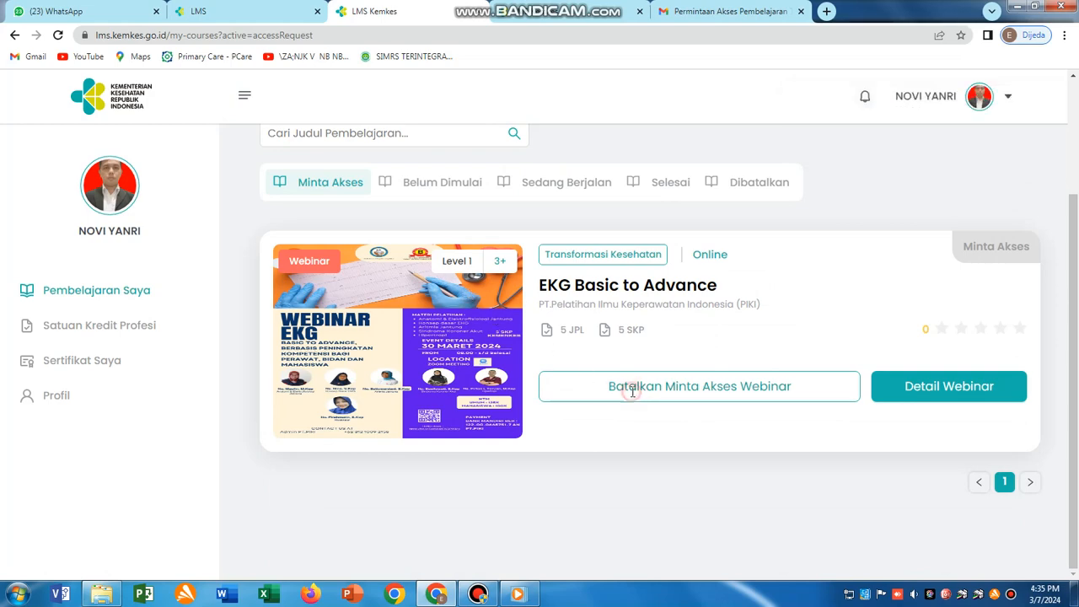
left_click(467, 376)
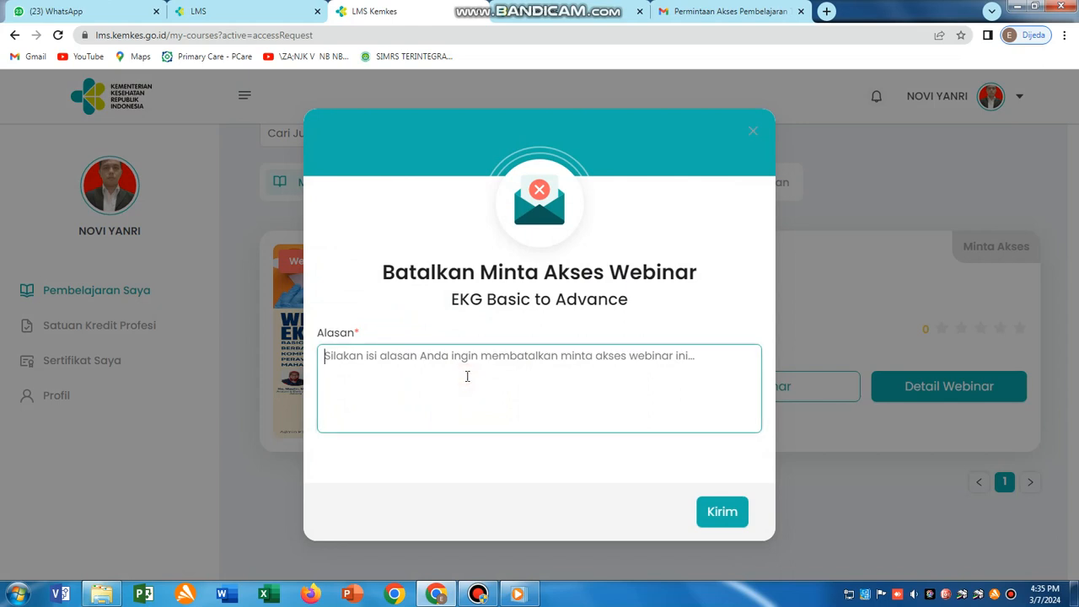
type("Profes")
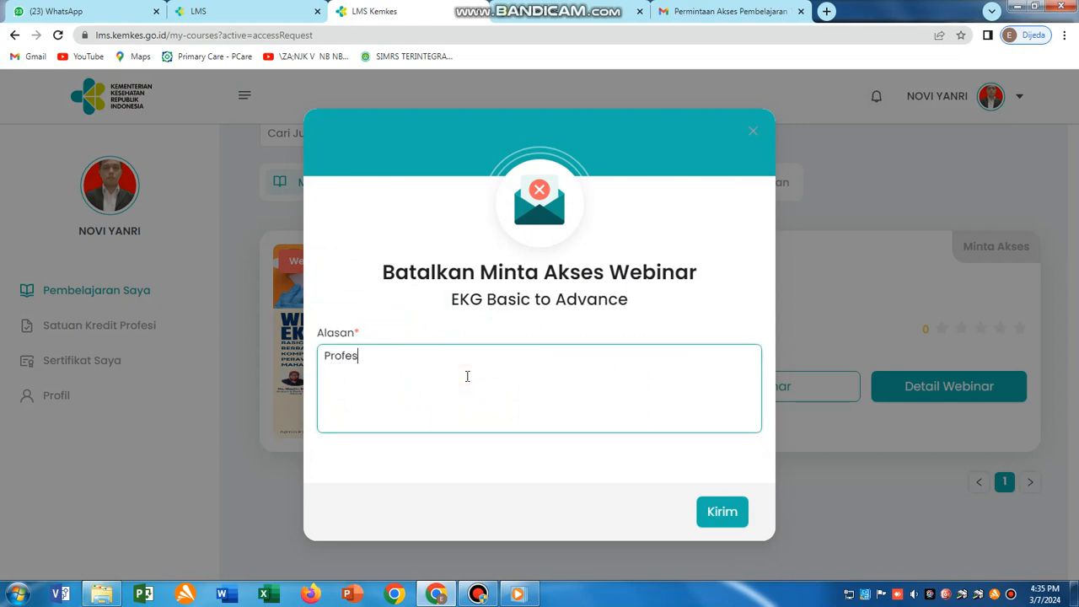
type("i saya ti")
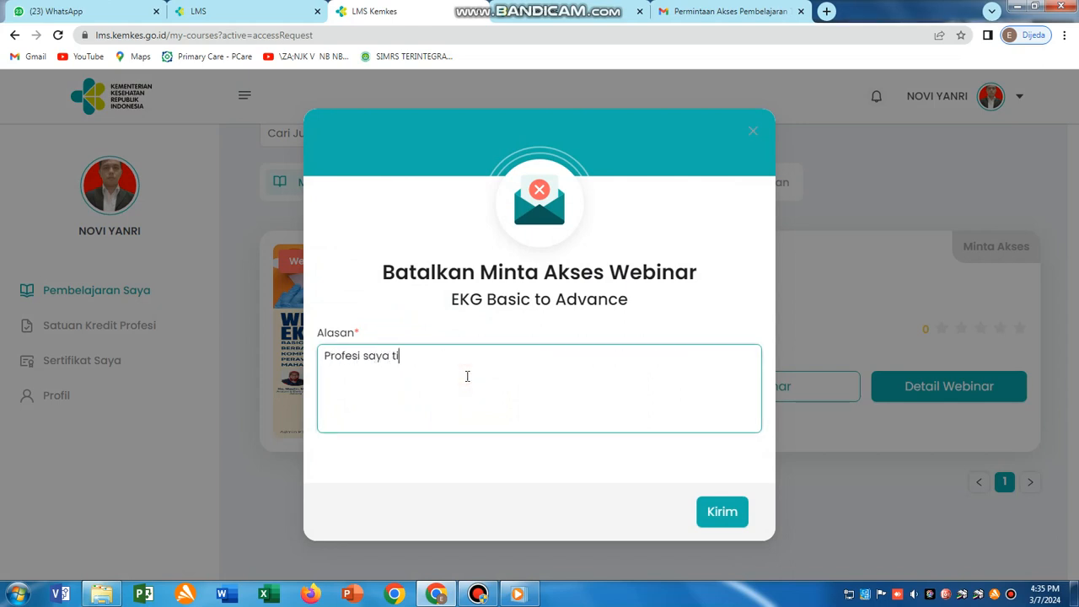
type("dak masuk menjadi tar")
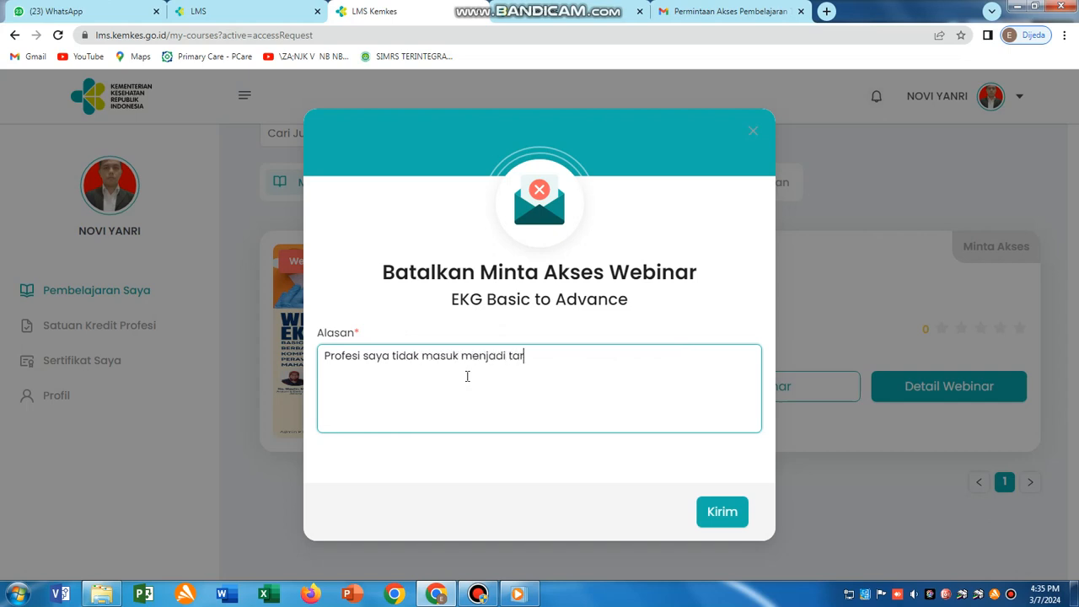
type("get peserta pada ")
type("keg=iatan")
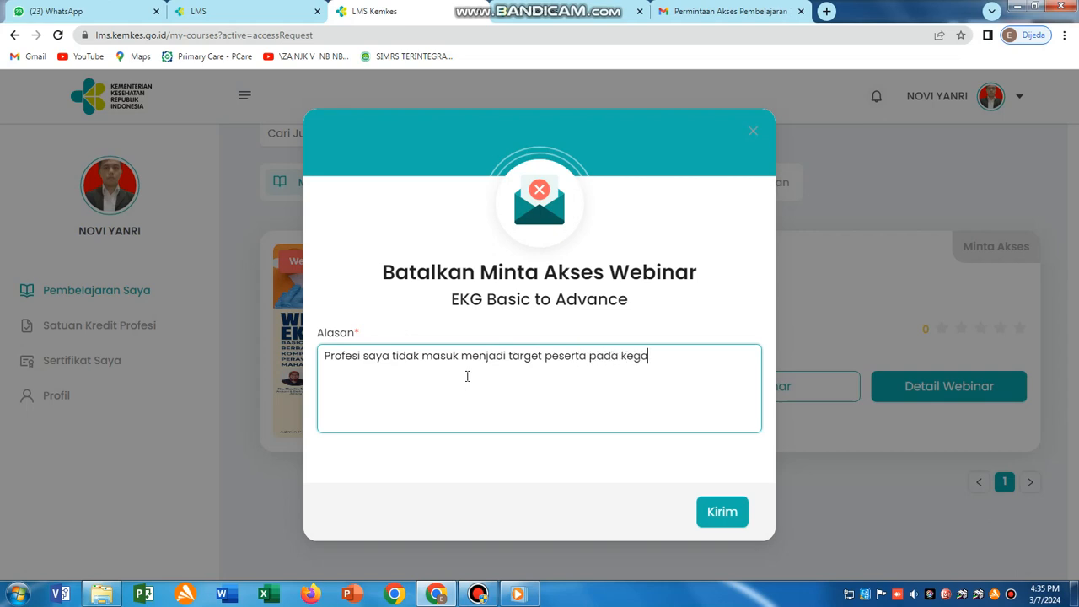
type(" ini")
left_click(722, 513)
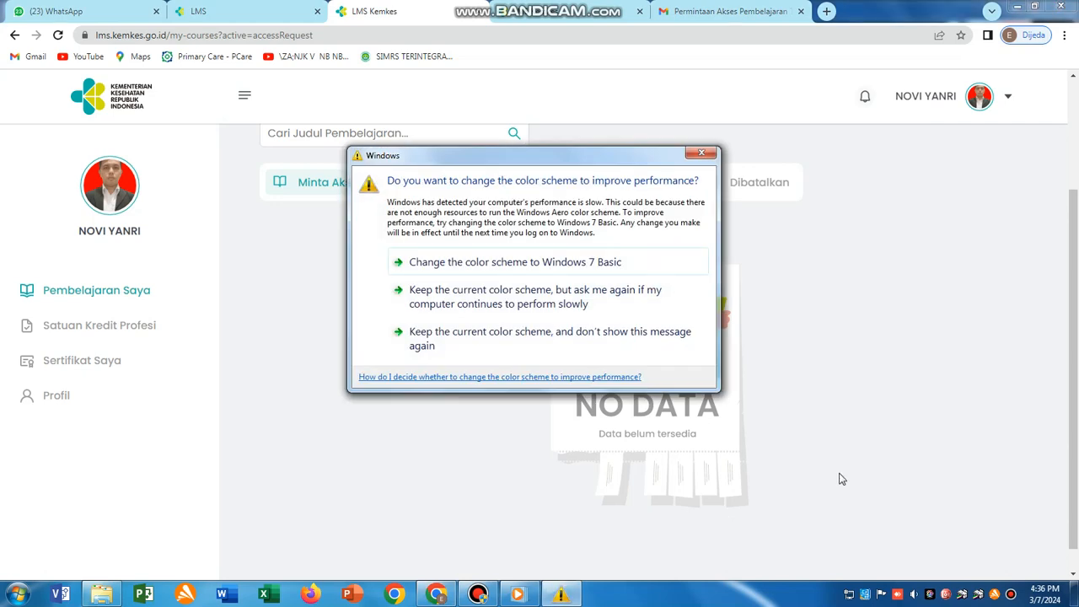
left_click(702, 154)
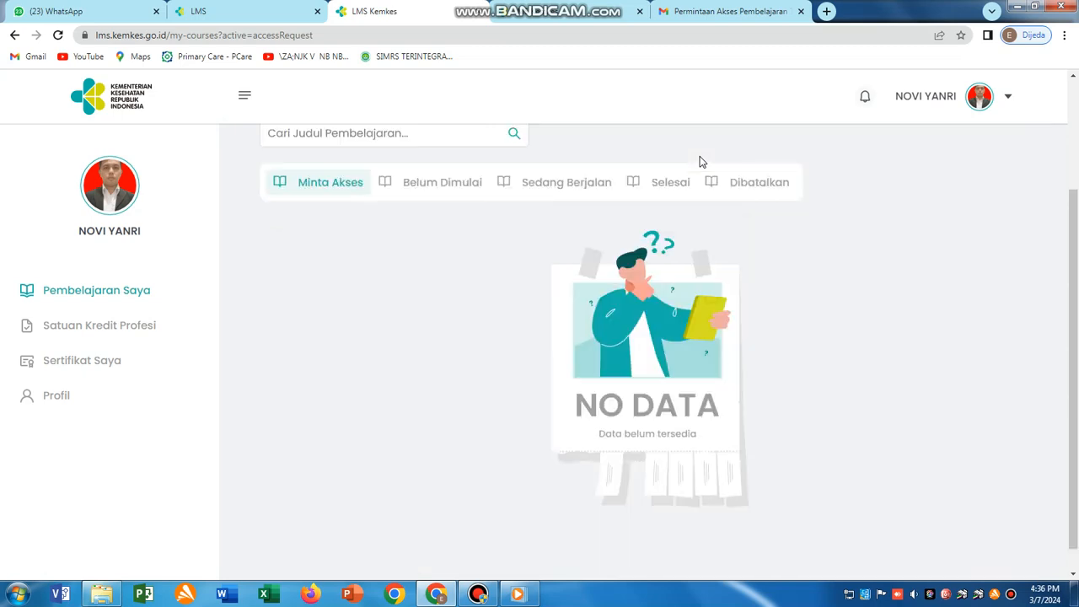